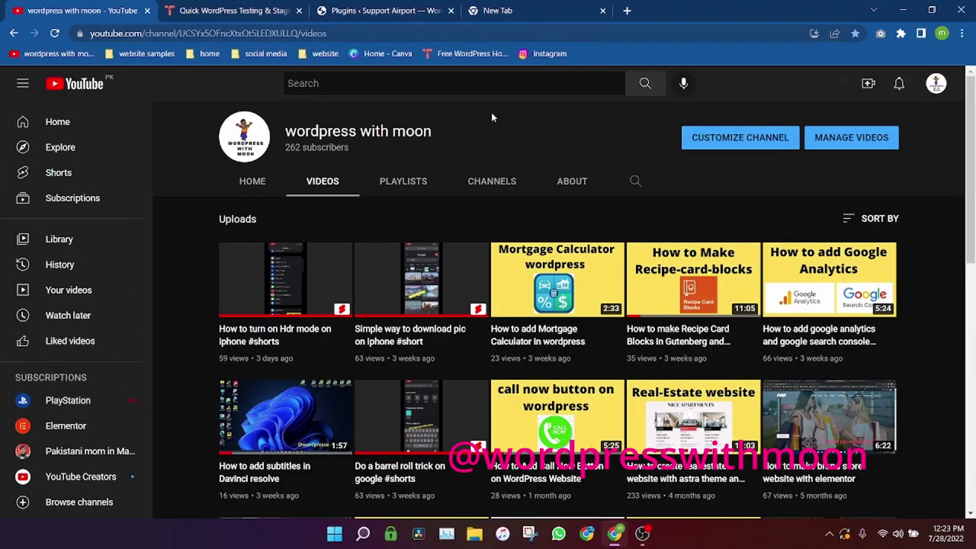
# Select the channel name text on the YouTube channel page
pyautogui.tripleClick(363, 133)
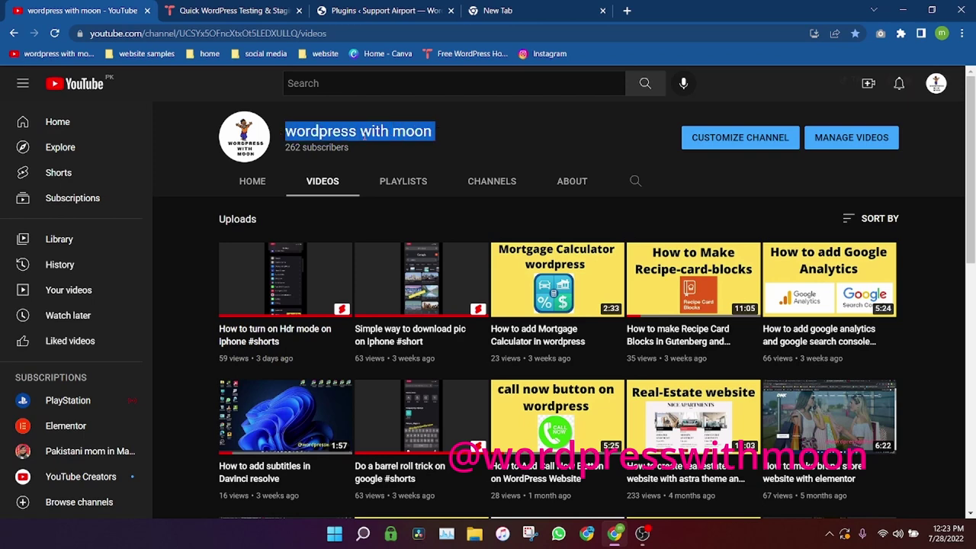
# Switch between the TasteWP site details and the test site's Plugins tab, ending on the Plugins page
pyautogui.click(247, 6)
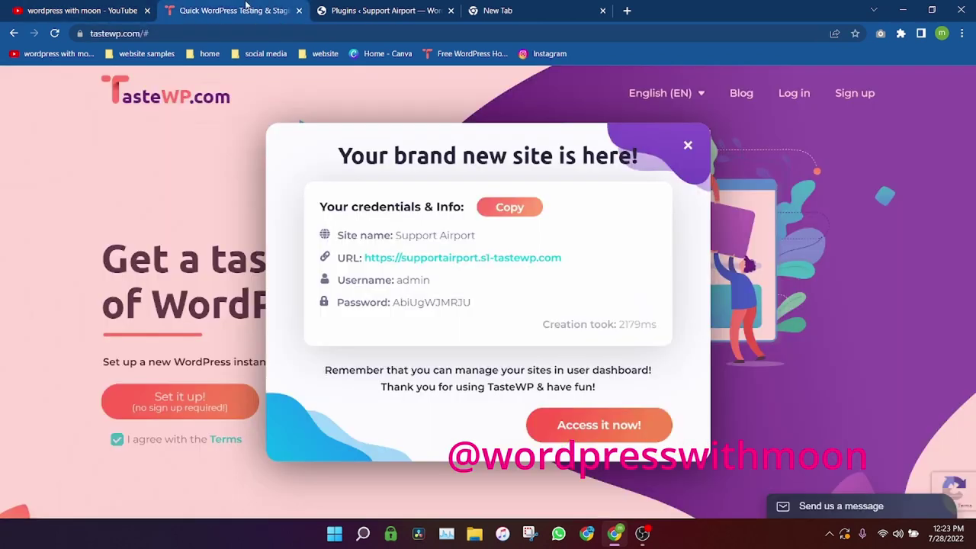
pyautogui.click(399, 4)
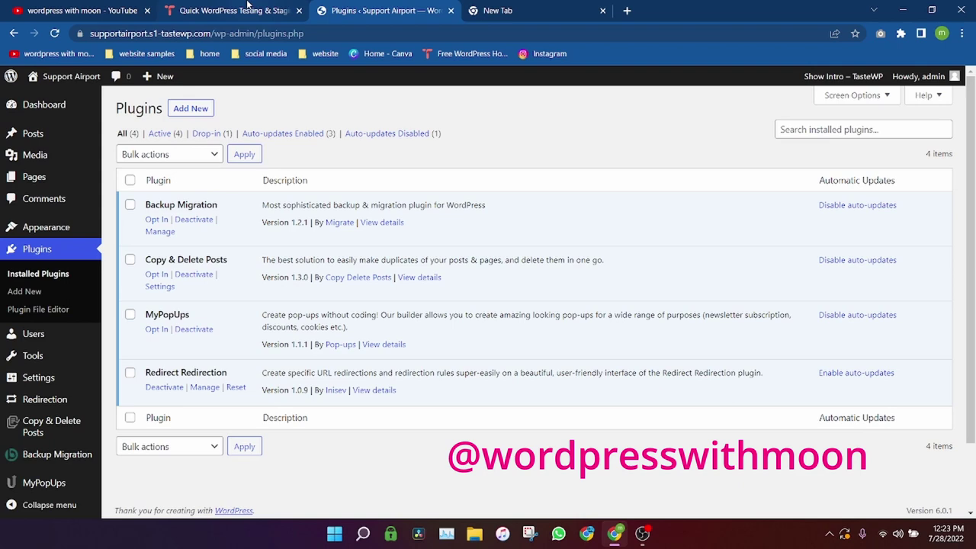
pyautogui.click(88, 6)
pyautogui.click(206, 9)
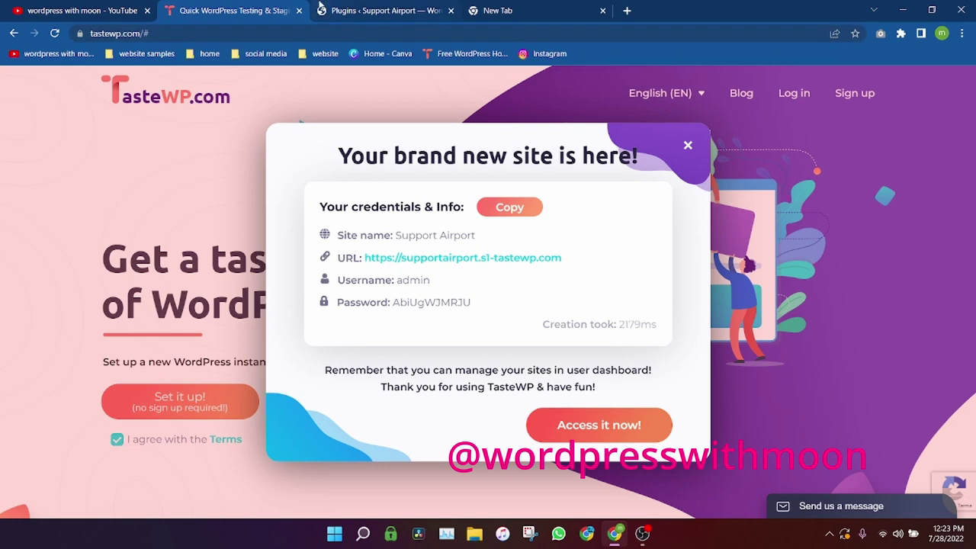
pyautogui.click(321, 9)
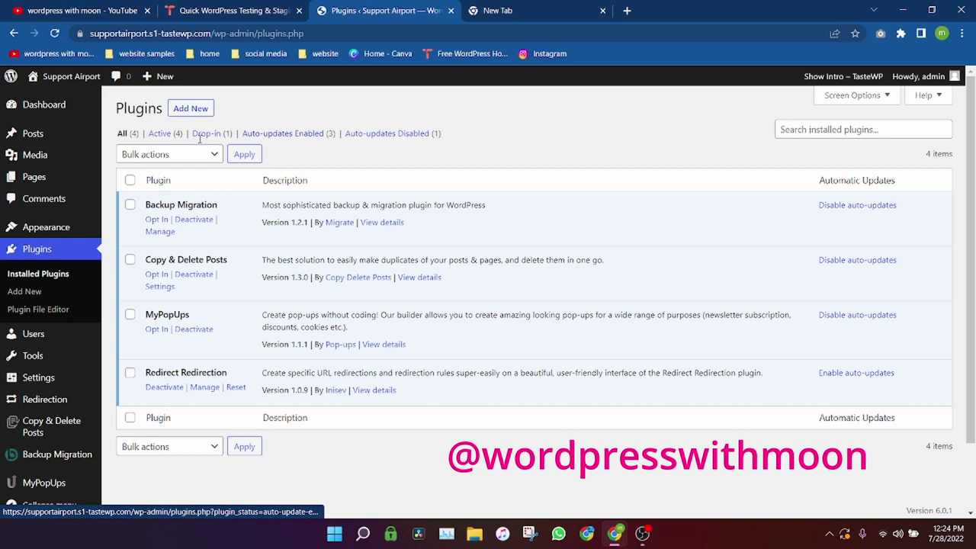
# Search Add New Plugins for ProHotspots Lite – Image Gallery Hotspots, then install and activate it
pyautogui.click(57, 262)
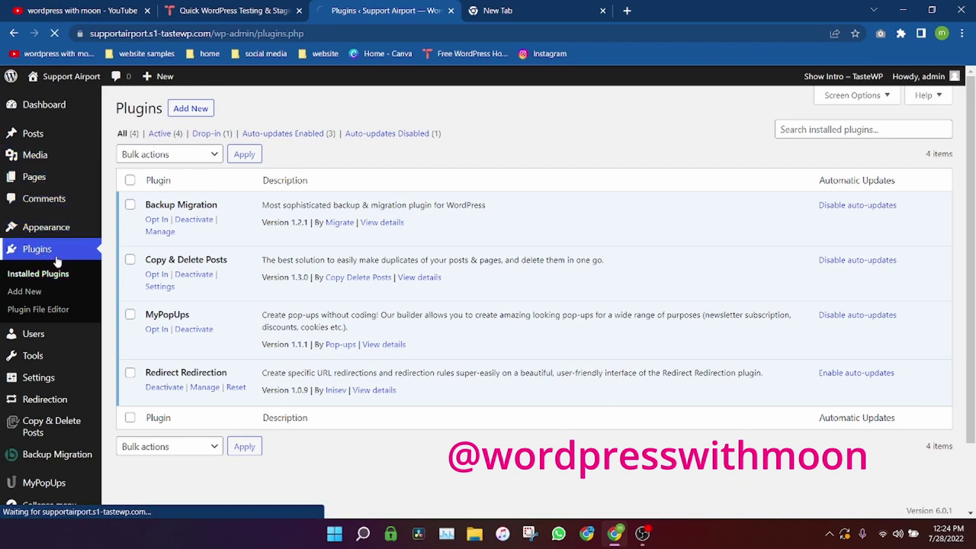
pyautogui.click(183, 114)
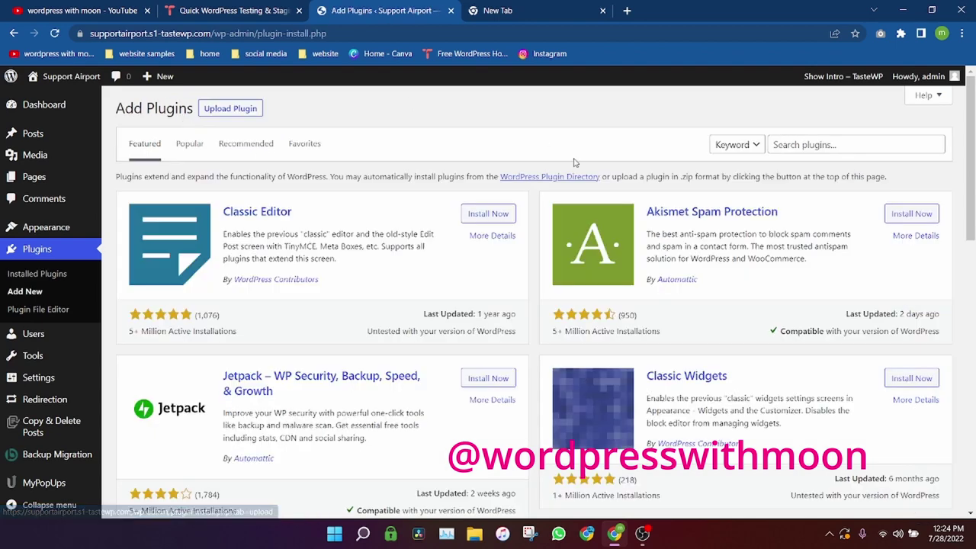
pyautogui.click(809, 151)
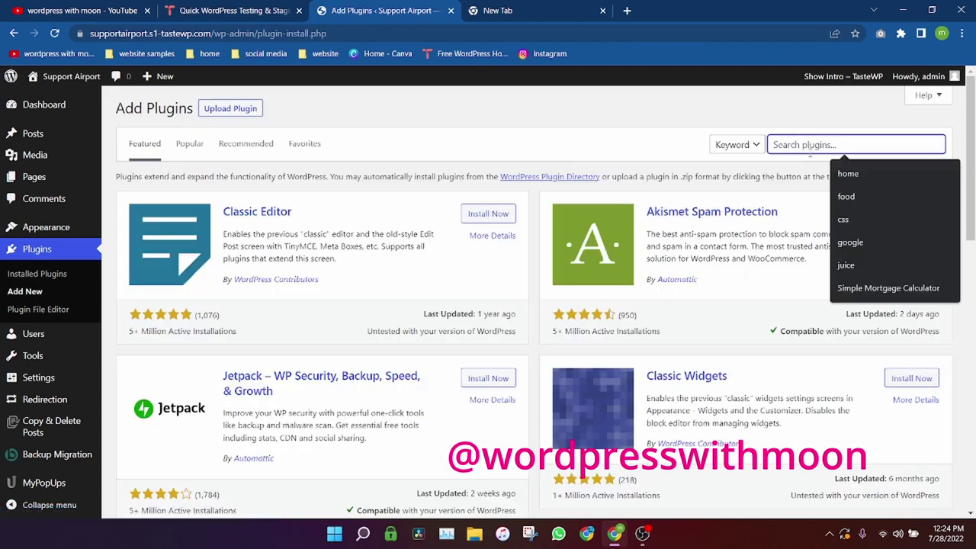
pyautogui.rightClick(811, 156)
pyautogui.click(840, 256)
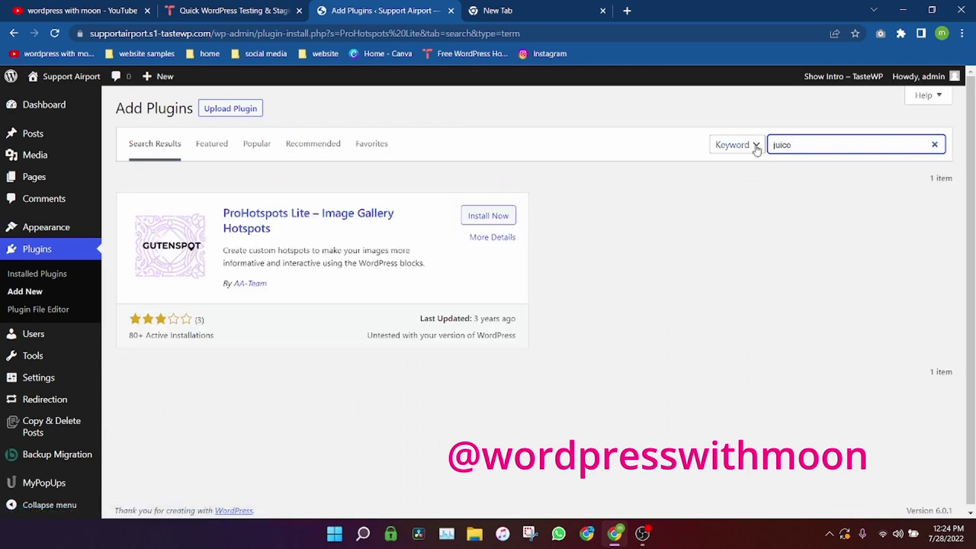
pyautogui.click(512, 217)
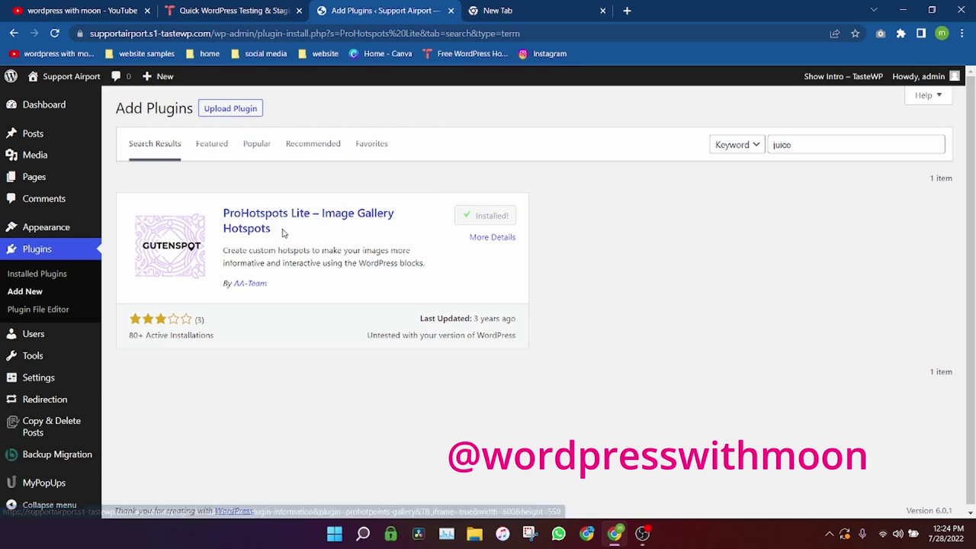
pyautogui.click(498, 219)
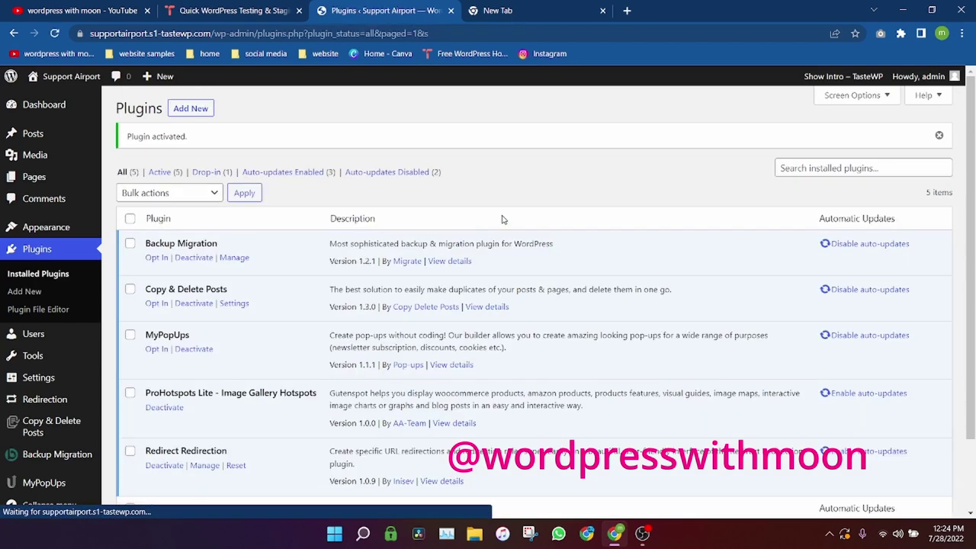
# Open the Hello world! post in the editor from the Posts list
pyautogui.click(45, 171)
pyautogui.moveTo(278, 221)
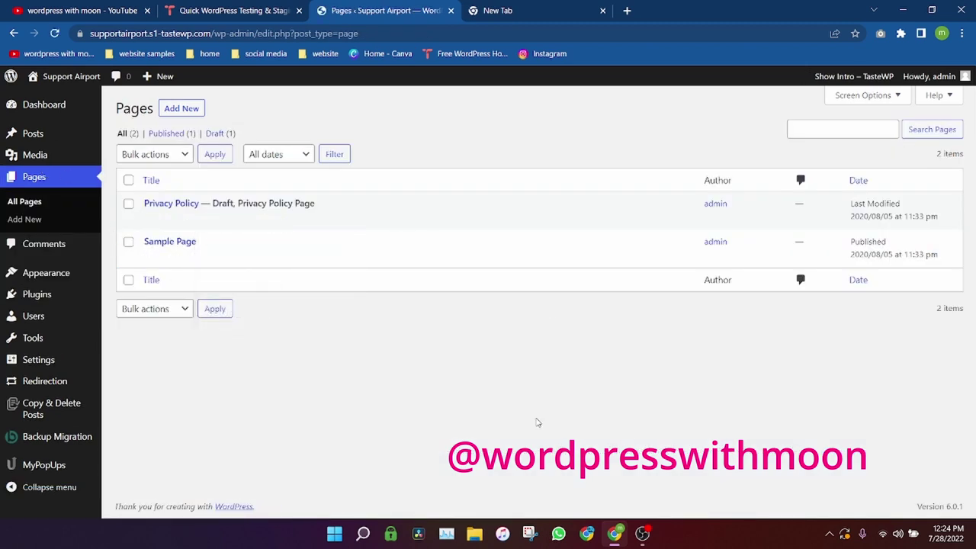
pyautogui.click(40, 135)
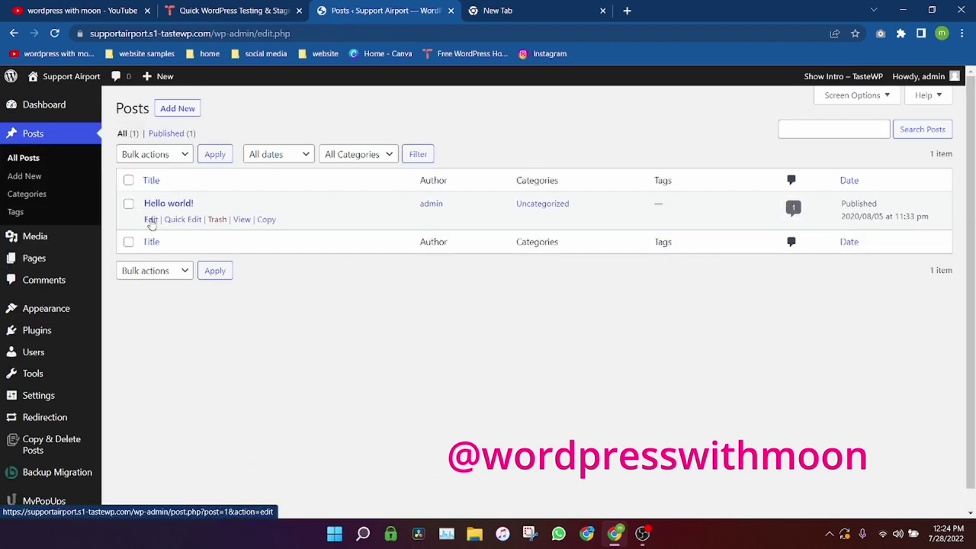
pyautogui.click(151, 219)
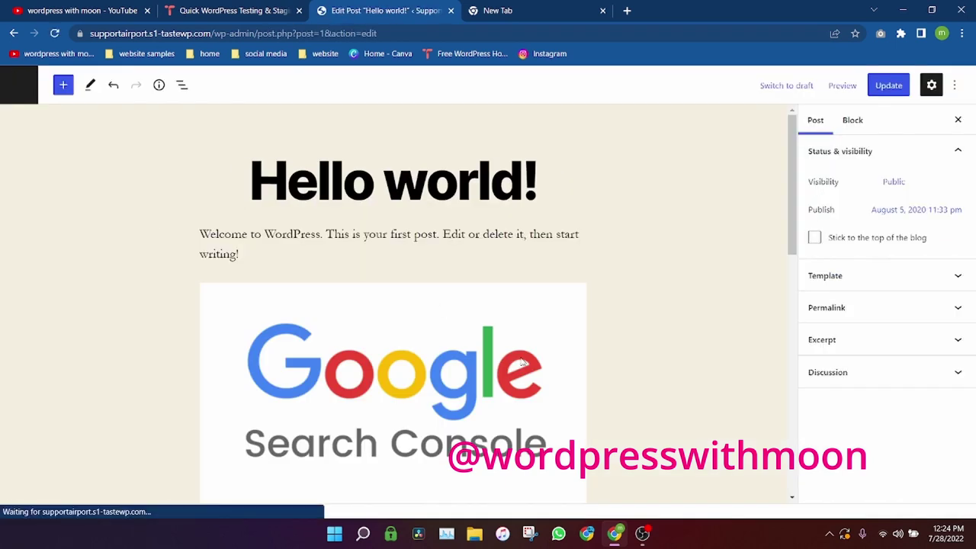
# Delete the old GutenSpot Hotspots Gallery block, leaving only the Google Search Console image
pyautogui.scroll(-3, 782, 228)
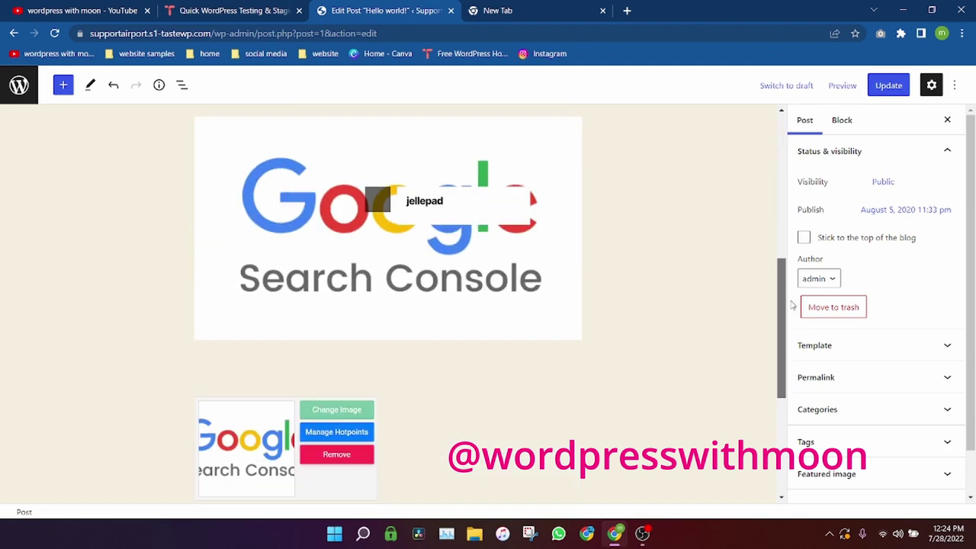
pyautogui.scroll(-1, 542, 270)
pyautogui.click(509, 281)
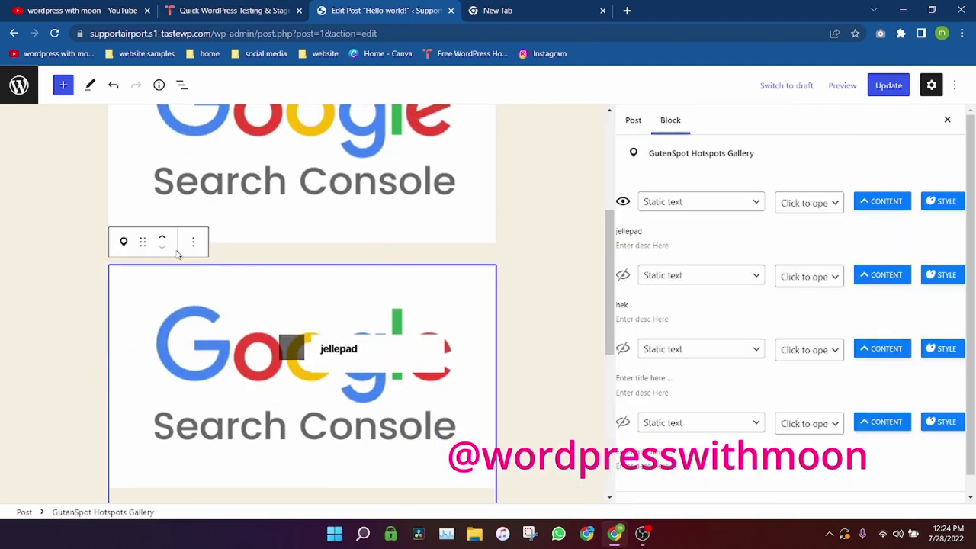
pyautogui.click(193, 242)
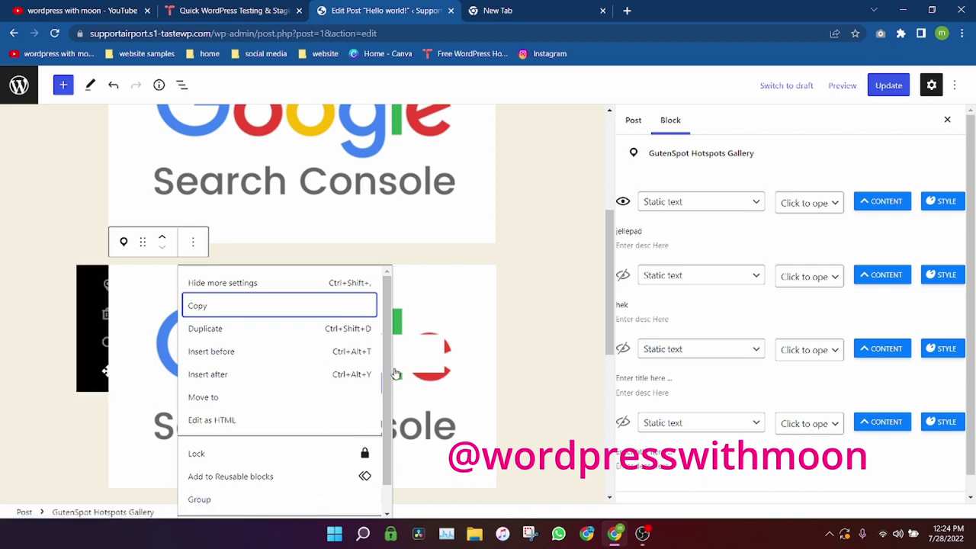
pyautogui.scroll(-1, 381, 443)
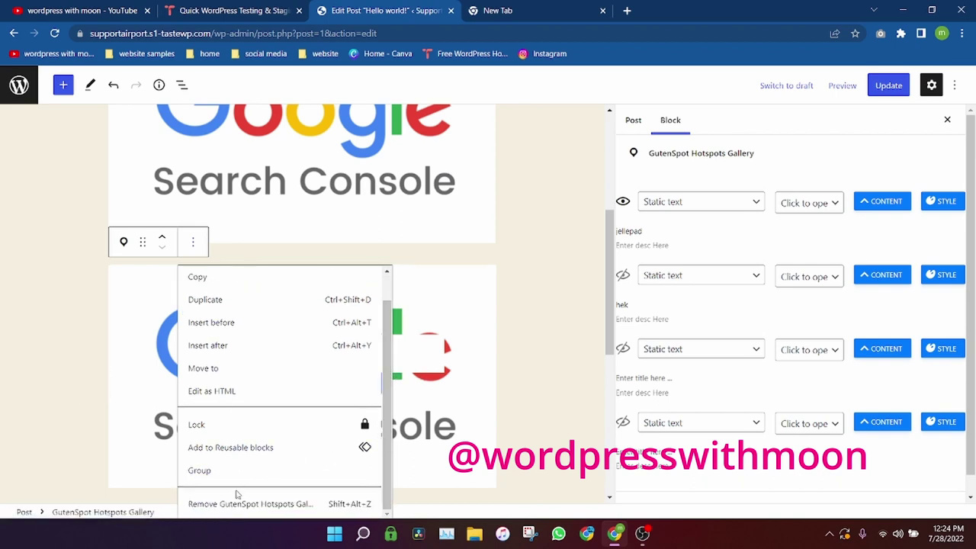
pyautogui.click(236, 503)
pyautogui.click(343, 349)
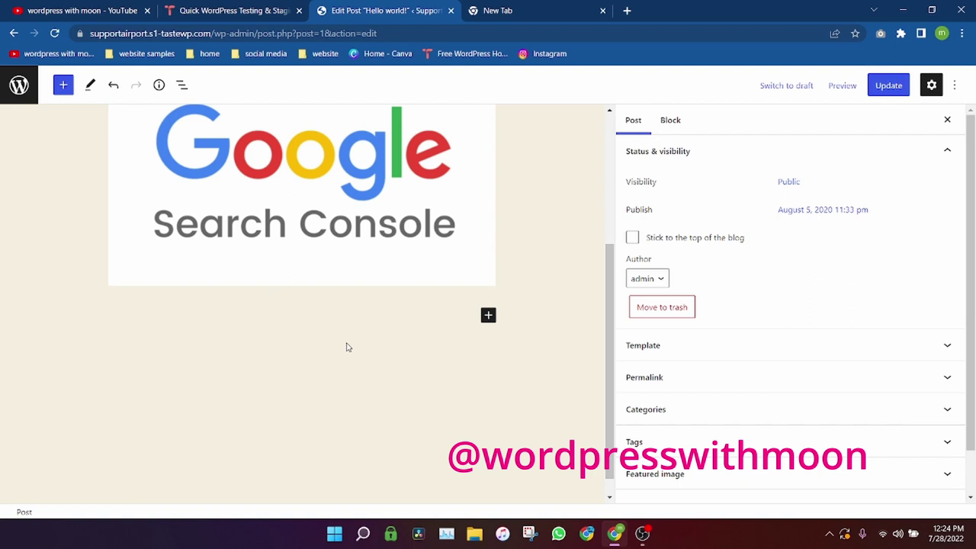
# Insert a new GutenSpot Hotspots Gallery block into the post
pyautogui.click(488, 315)
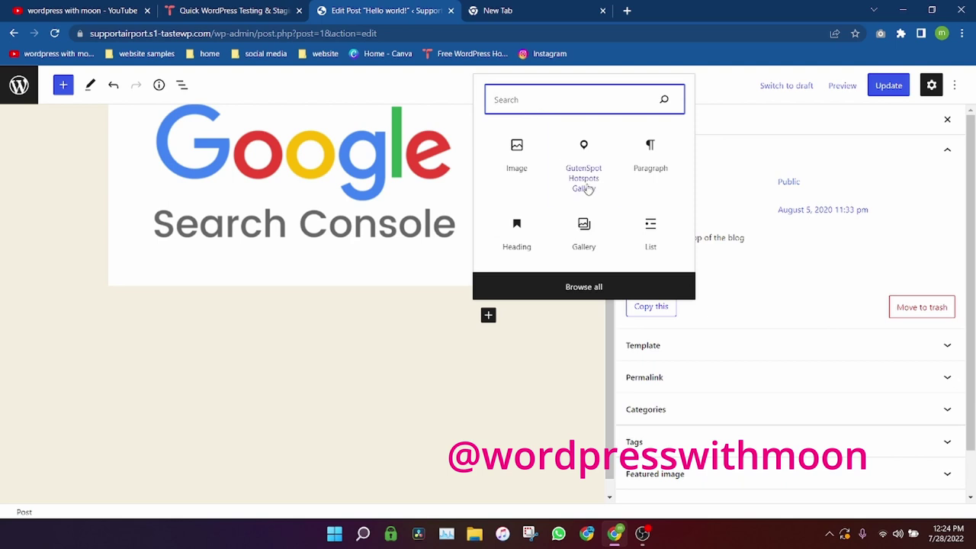
pyautogui.click(583, 168)
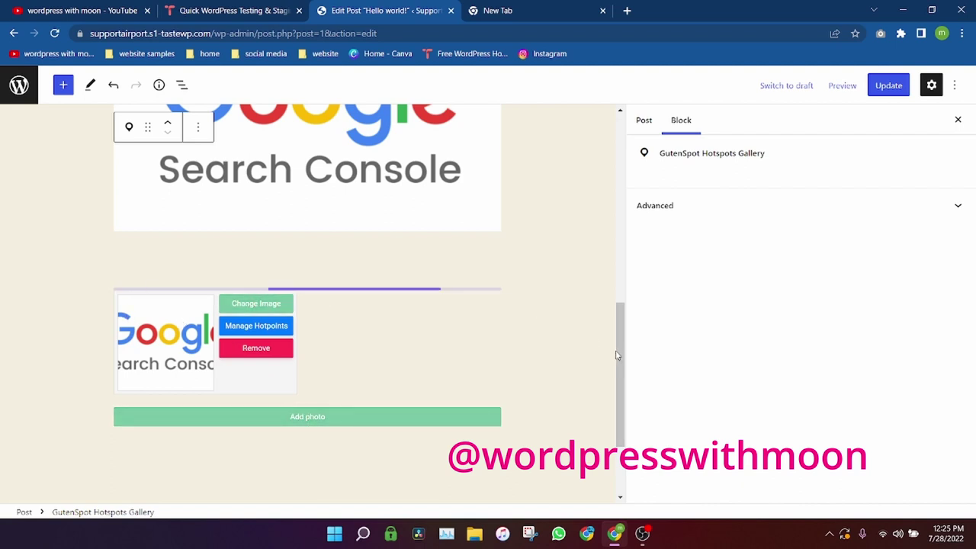
pyautogui.moveTo(617, 355); pyautogui.dragTo(628, 287)
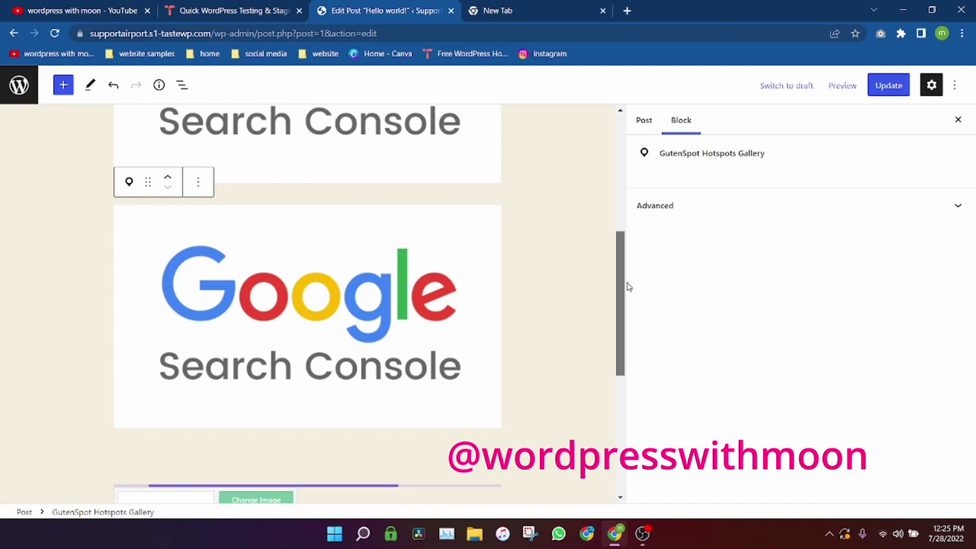
# Turn on new-pin placement and add two pins: above the final 'e' and at the image's left edge
pyautogui.moveTo(112, 226)
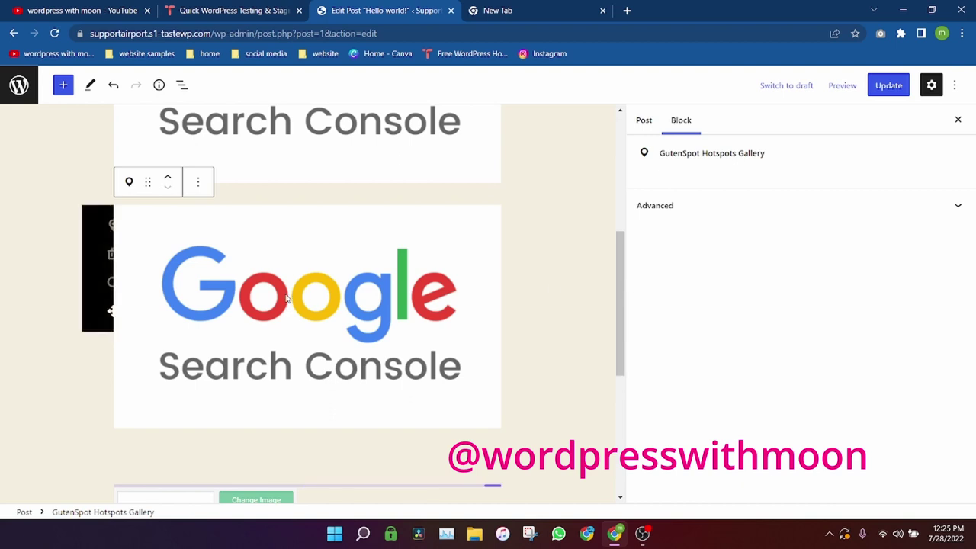
pyautogui.click(112, 226)
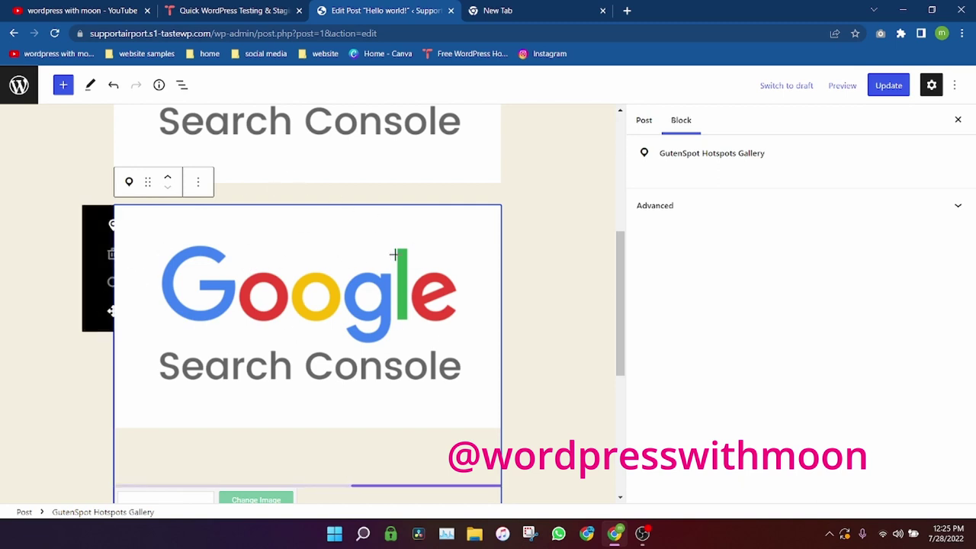
pyautogui.click(426, 234)
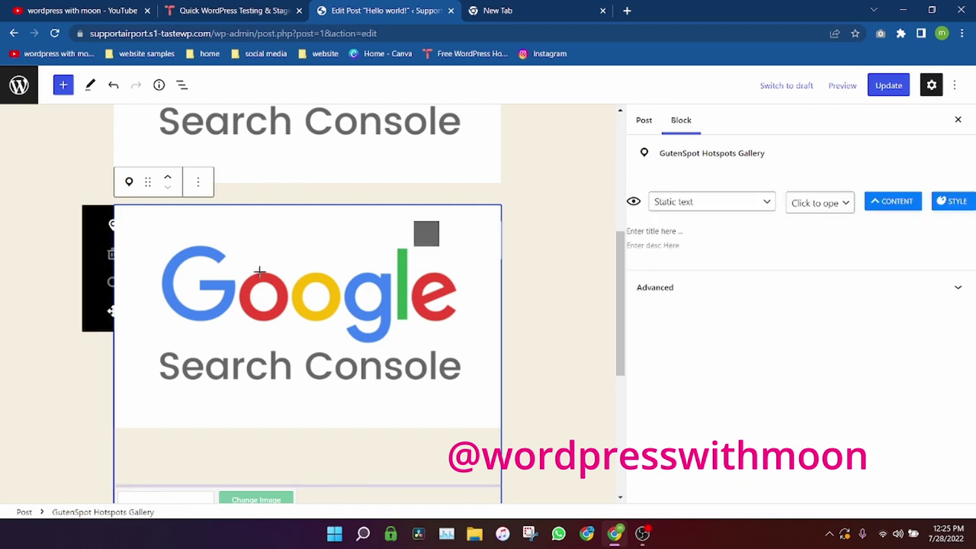
pyautogui.click(145, 323)
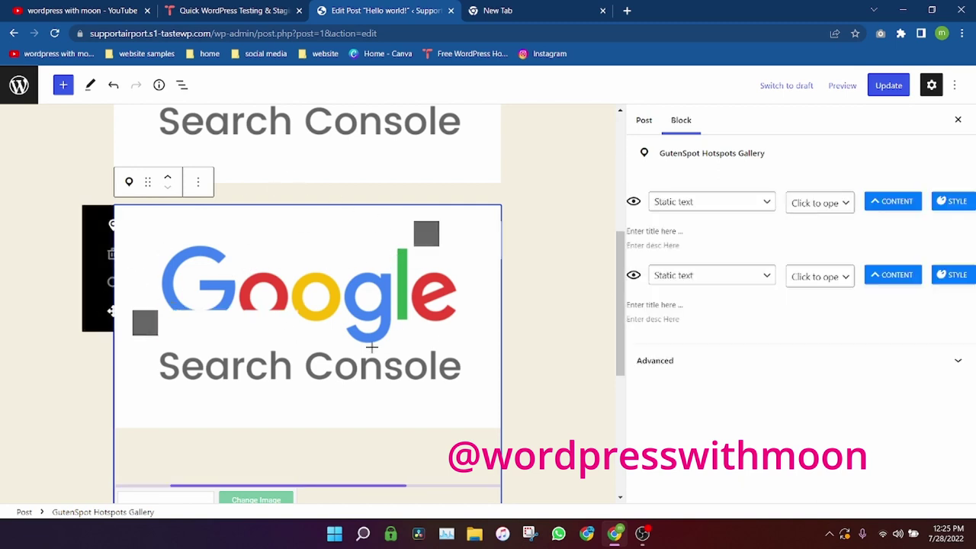
pyautogui.click(652, 231)
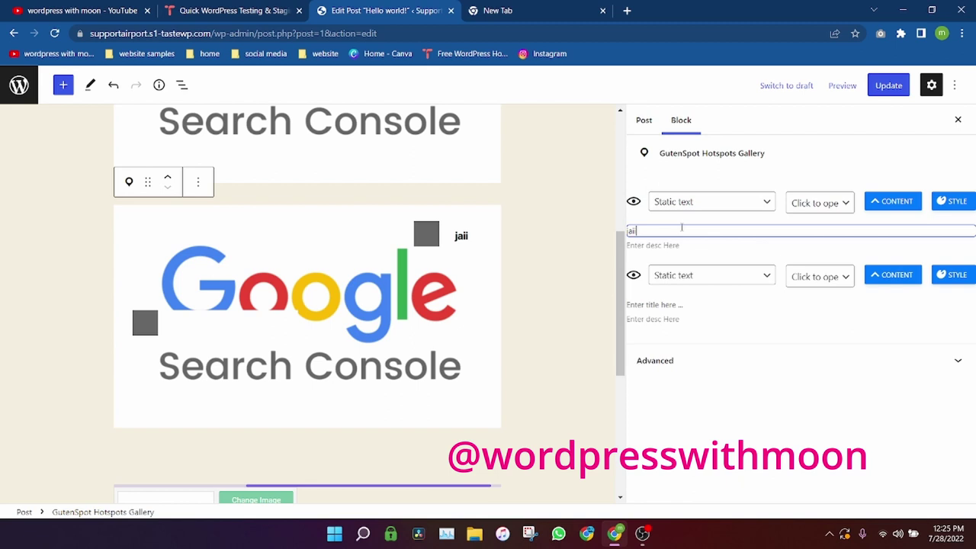
# Title the second hotspot 'wordpress with moon' and update the post
pyautogui.click(676, 305)
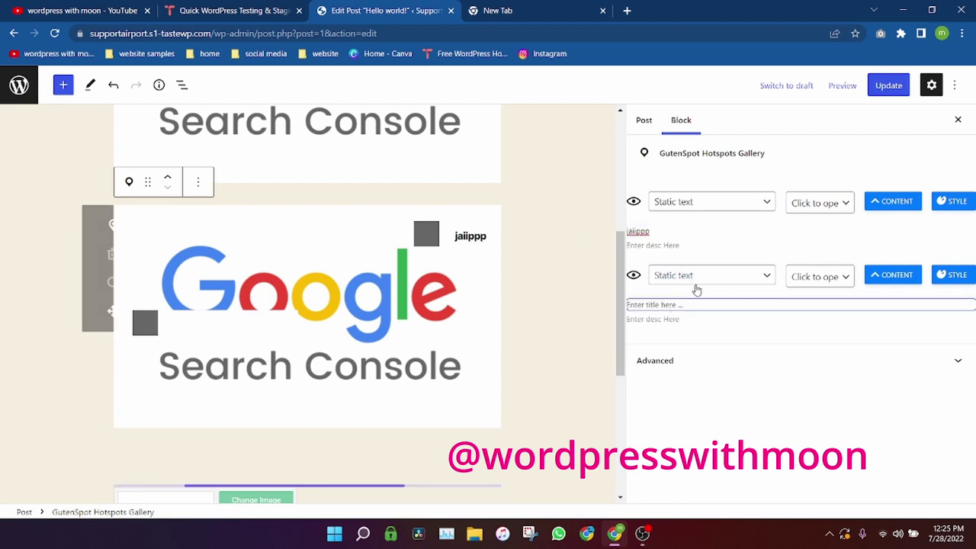
pyautogui.write('m')
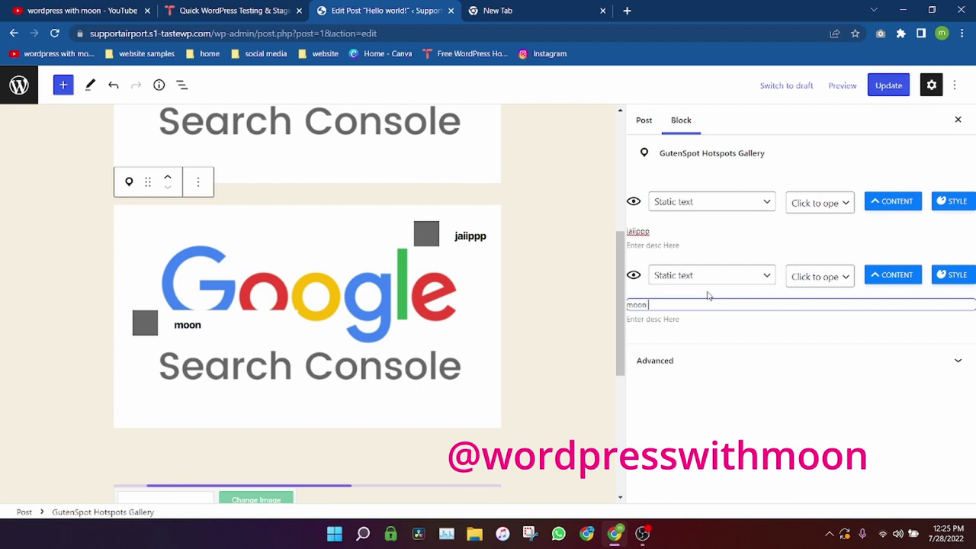
pyautogui.write('oon')
pyautogui.press('BackSpace')
pyautogui.press('BackSpace')
pyautogui.press('BackSpace')
pyautogui.press('BackSpace')
pyautogui.write('wo')
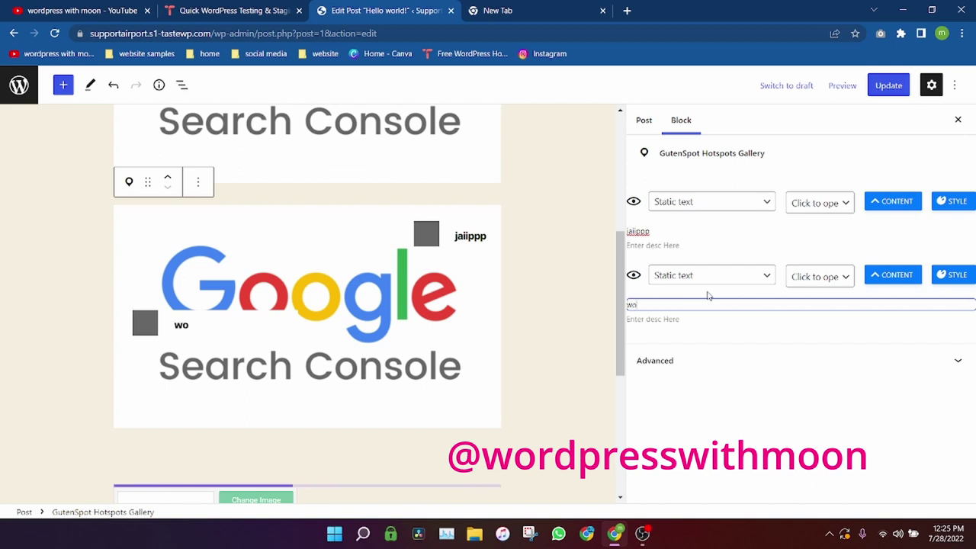
pyautogui.write('rdpress w')
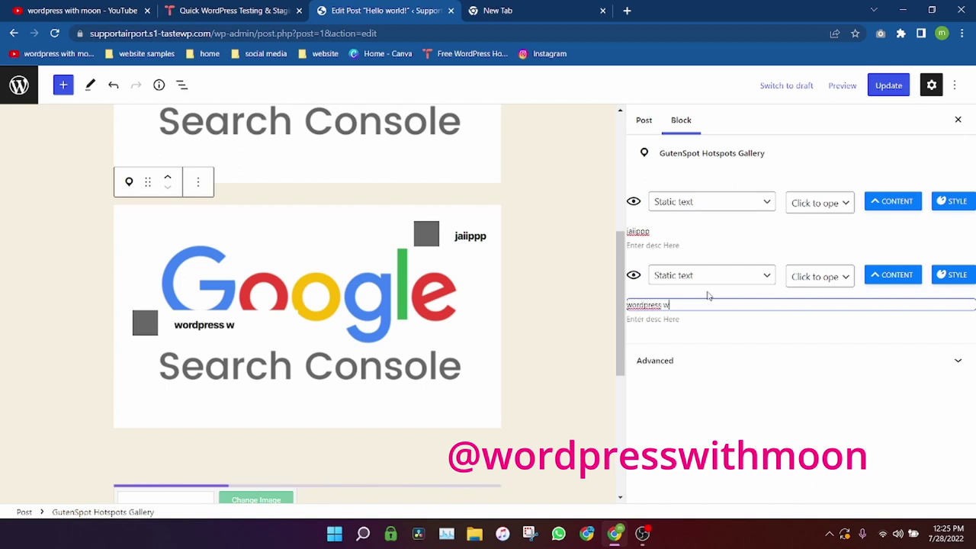
pyautogui.write('ith moon')
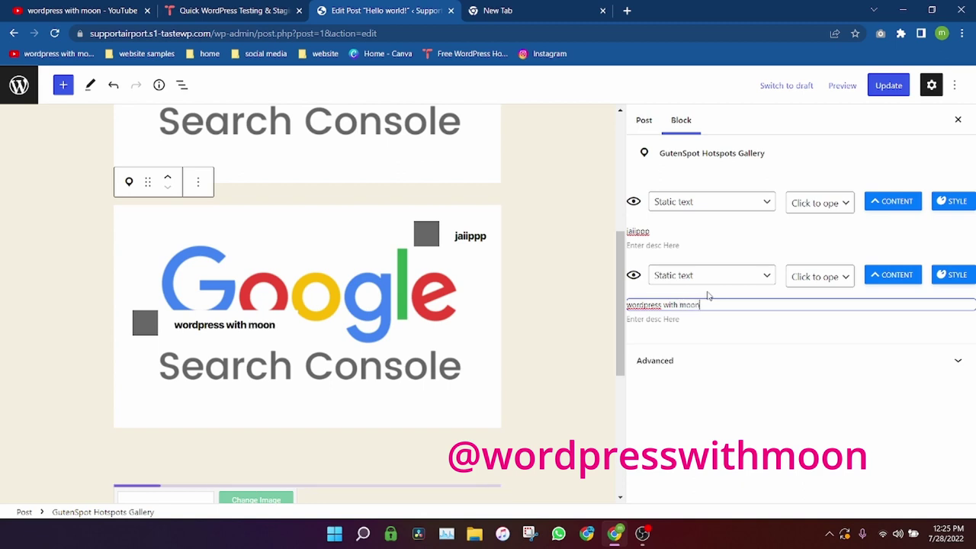
pyautogui.click(644, 231)
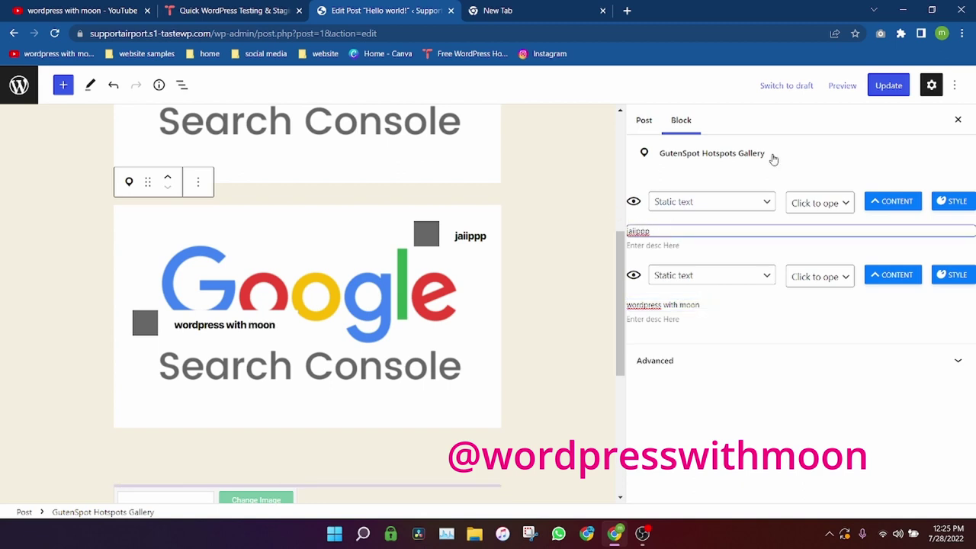
pyautogui.click(900, 85)
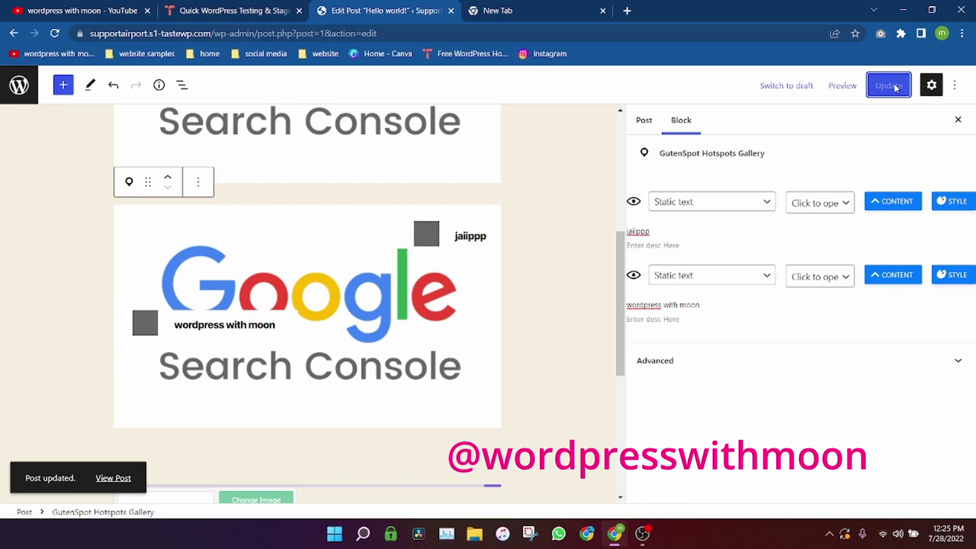
# Preview the Hello world! post in a new tab and scroll down to the hotspots gallery
pyautogui.click(843, 86)
pyautogui.click(781, 200)
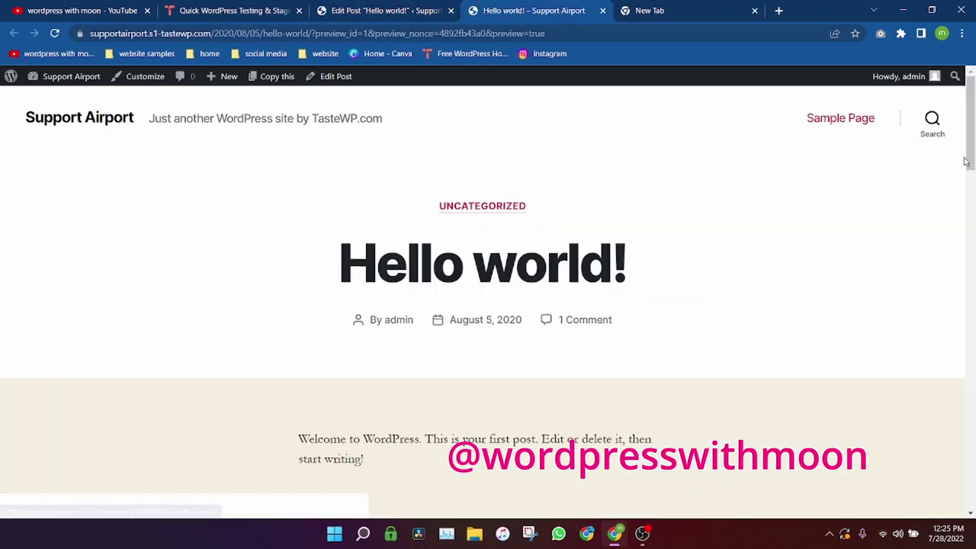
pyautogui.moveTo(973, 136); pyautogui.dragTo(945, 213)
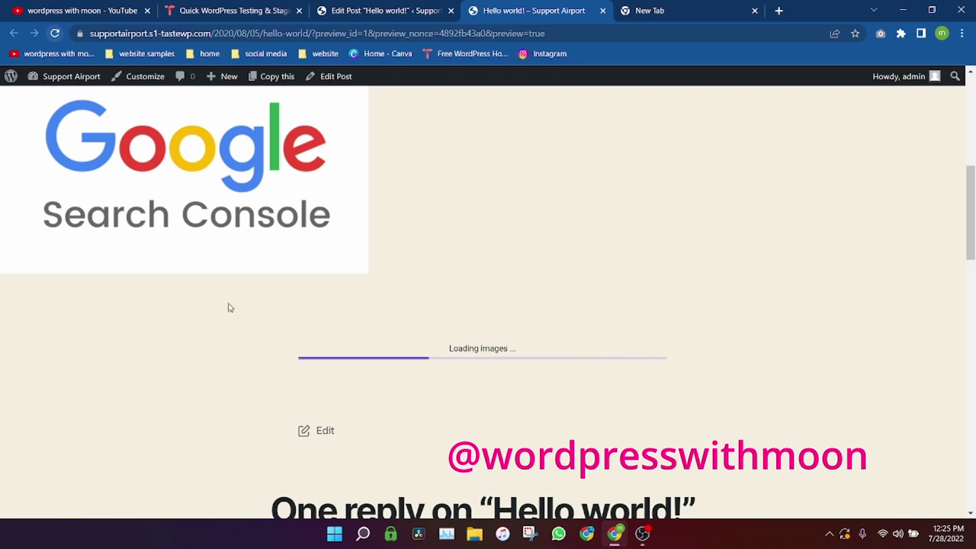
pyautogui.click(642, 534)
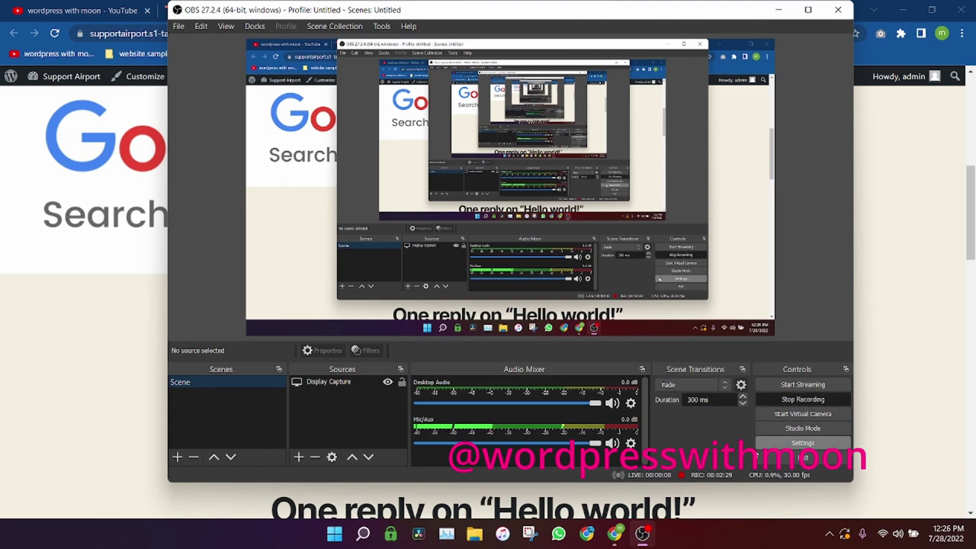
pyautogui.click(778, 13)
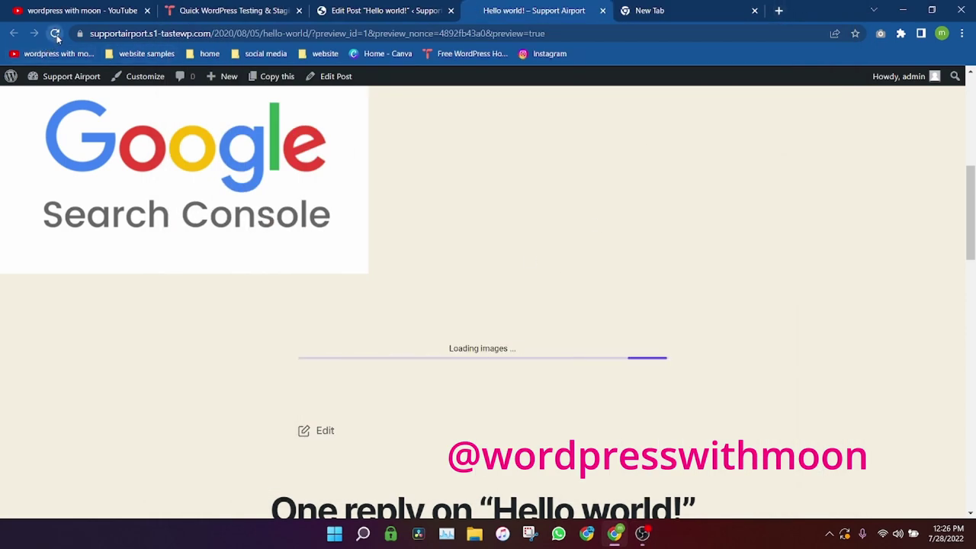
# Back in the editor, choose the Search Console image from the media library for the gallery
pyautogui.click(381, 11)
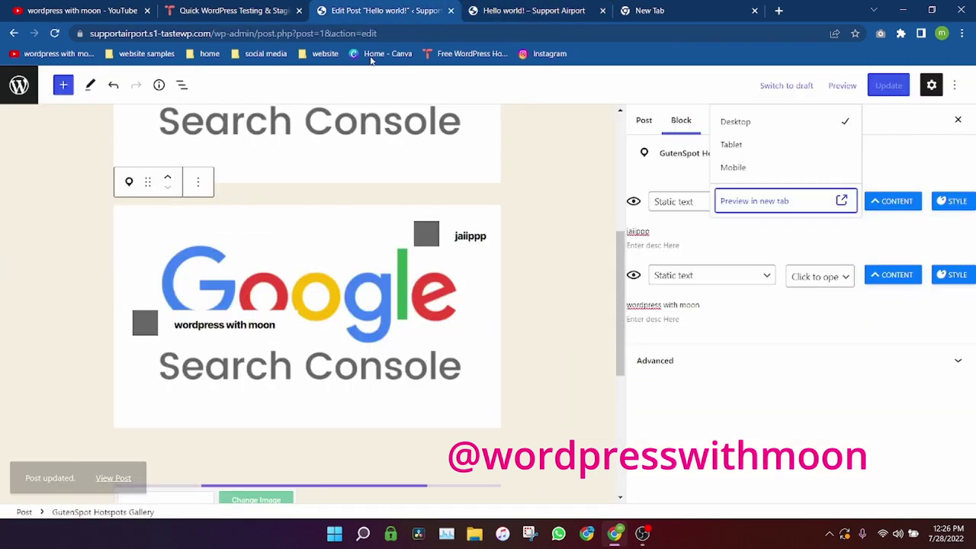
pyautogui.click(228, 324)
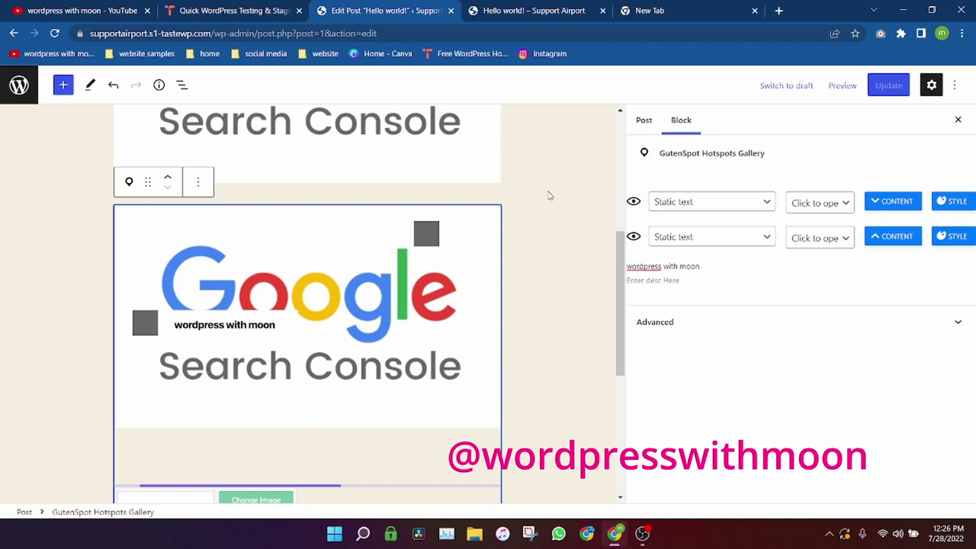
pyautogui.scroll(-2, 305, 343)
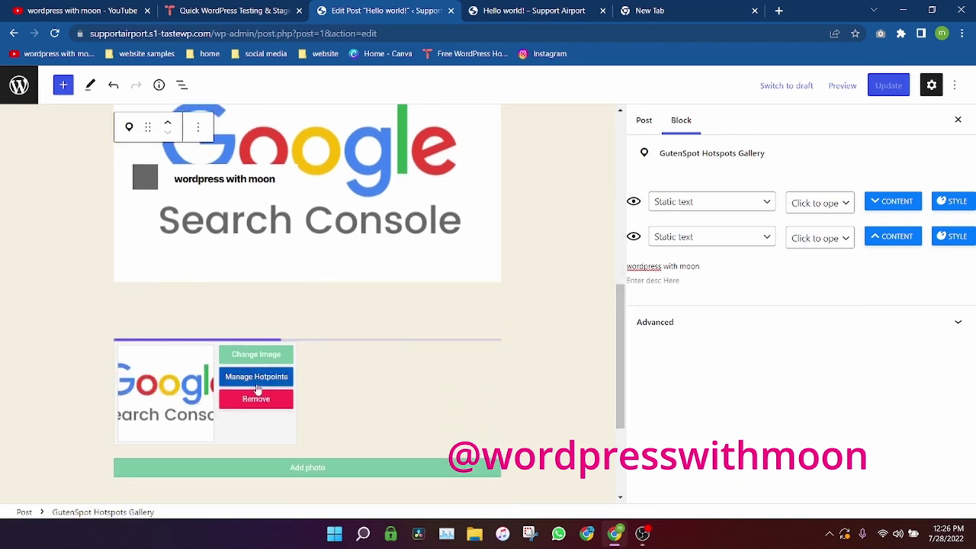
pyautogui.click(254, 352)
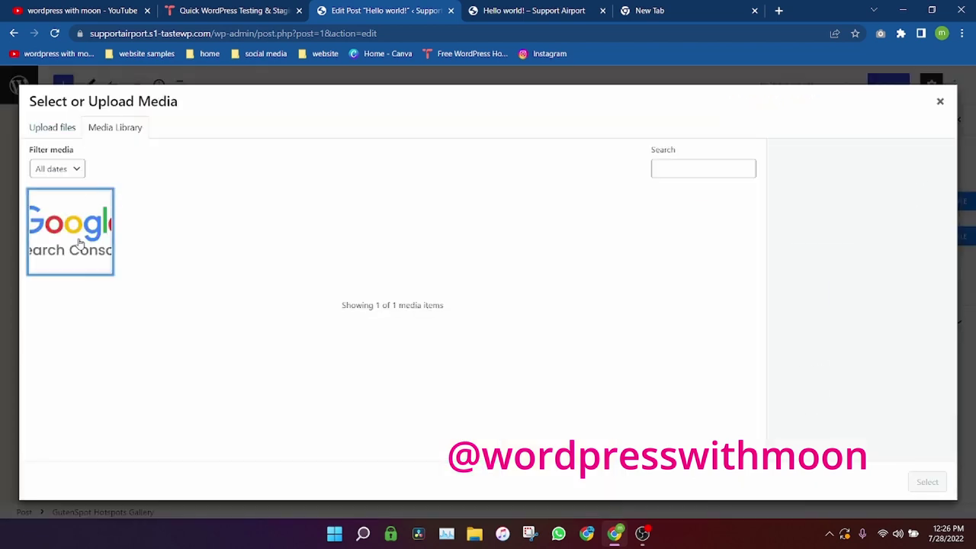
pyautogui.click(58, 236)
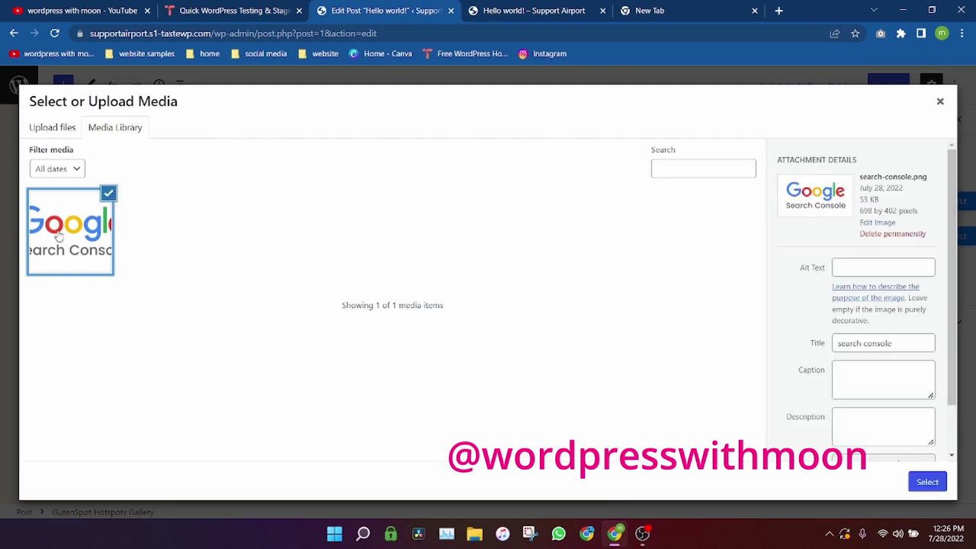
pyautogui.click(926, 480)
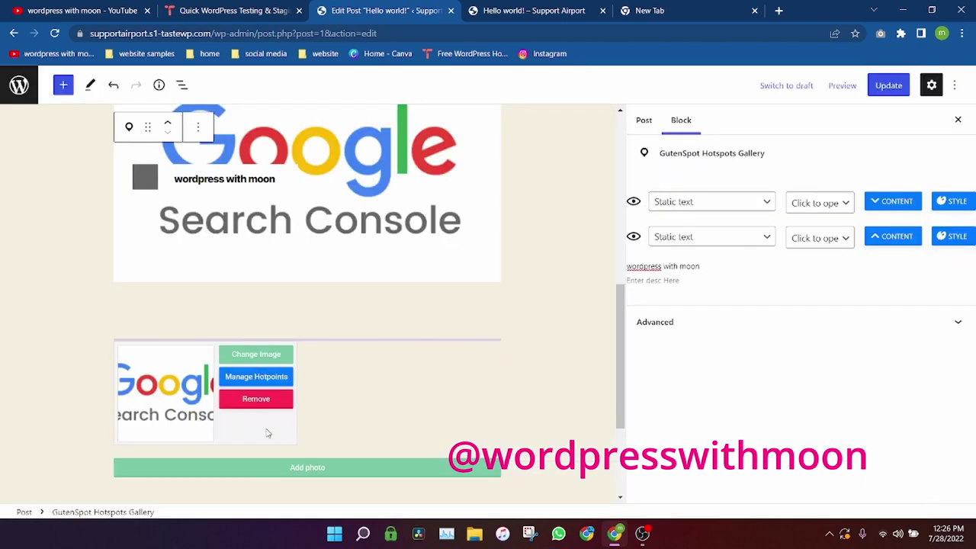
# Remove the gallery image, re-add the Search Console image through ADD PHOTO, and update the post
pyautogui.click(256, 396)
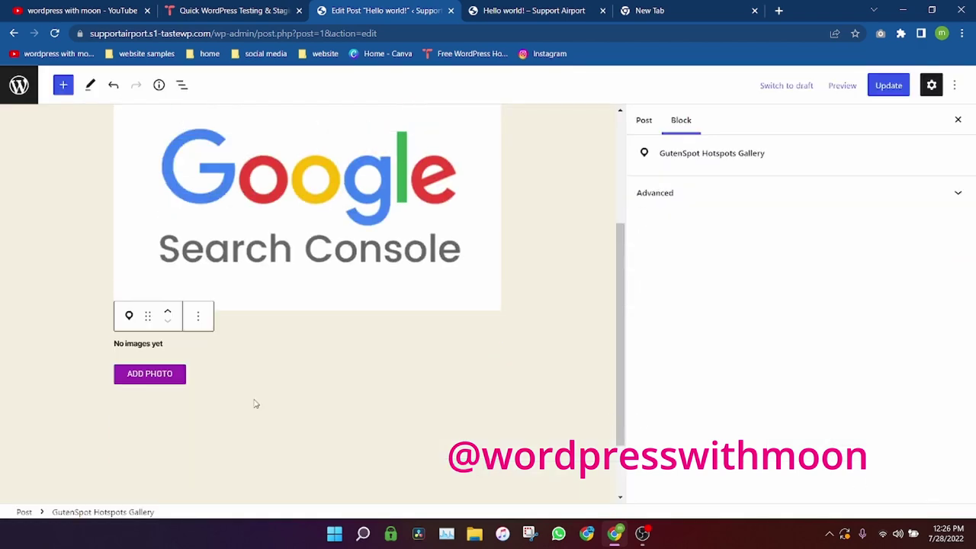
pyautogui.click(150, 374)
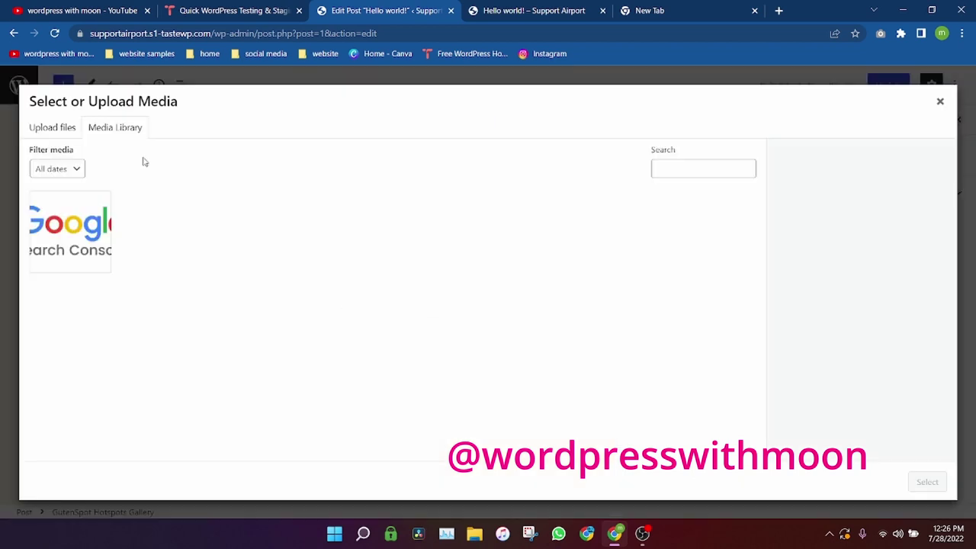
pyautogui.click(80, 219)
pyautogui.click(928, 482)
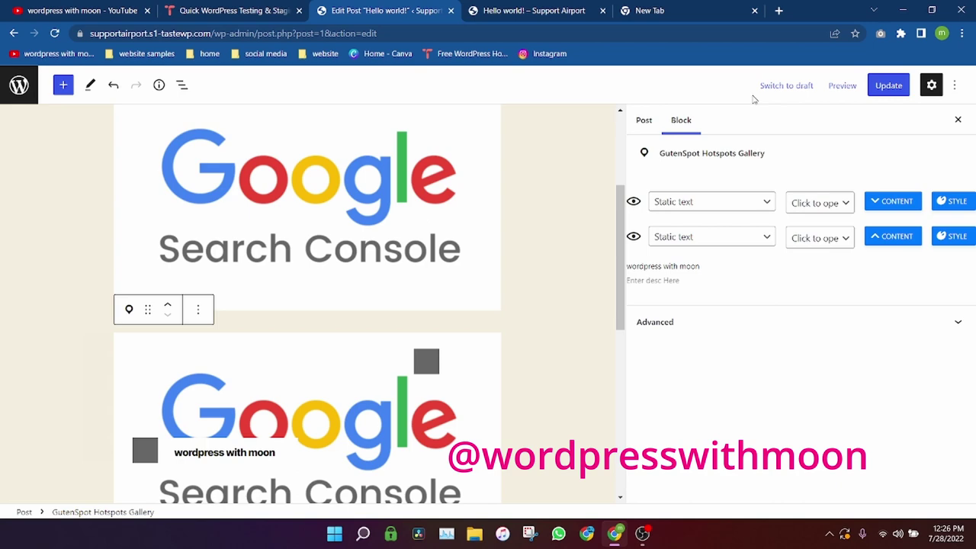
pyautogui.click(884, 86)
# Preview the post in a new tab, check the 'jaiippp' and 'wordpress with moon' pins, then return to YouTube
pyautogui.click(842, 85)
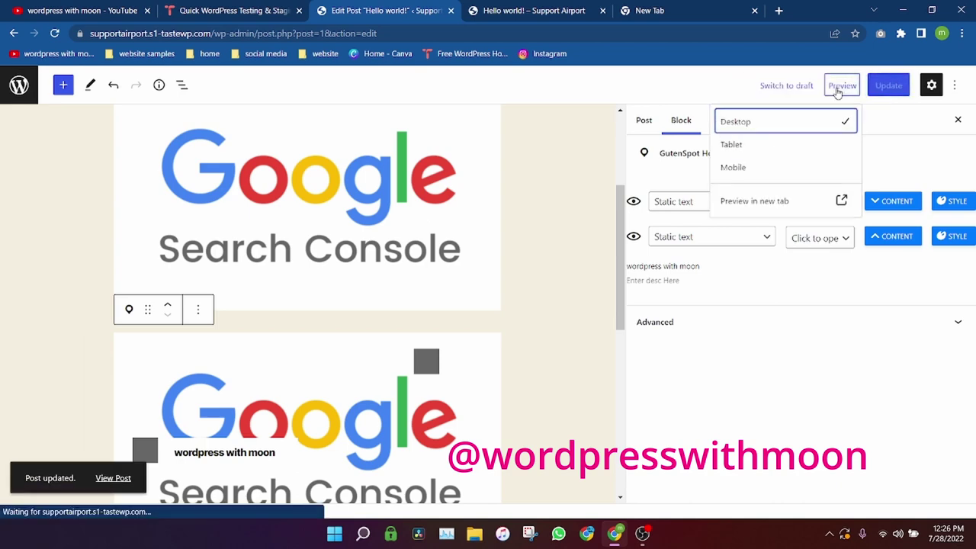
pyautogui.click(753, 202)
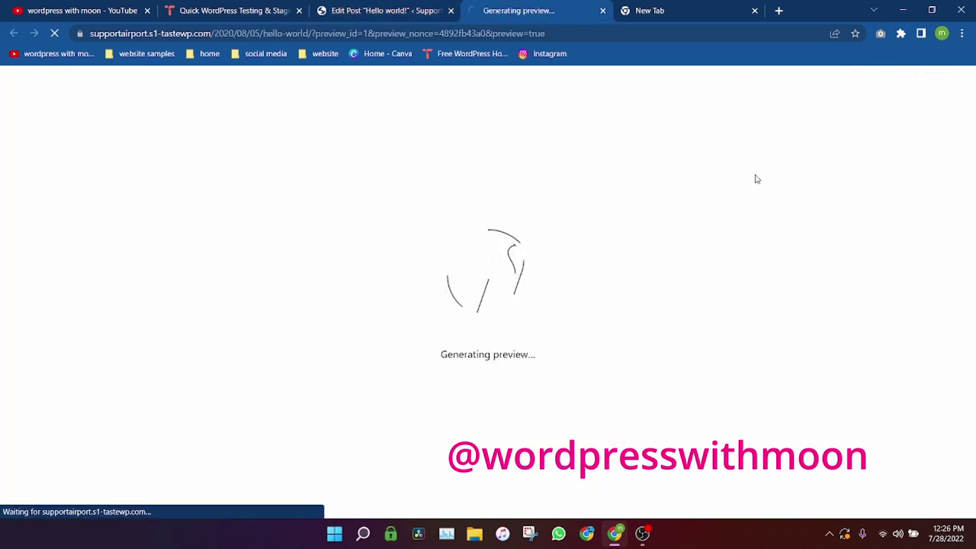
pyautogui.scroll(-5, 972, 197)
pyautogui.scroll(-3, 972, 197)
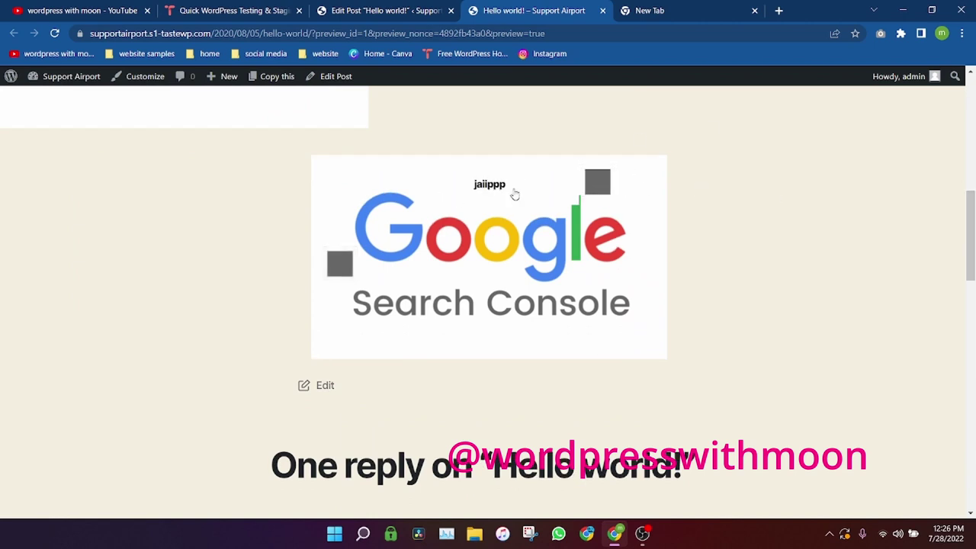
pyautogui.moveTo(339, 264)
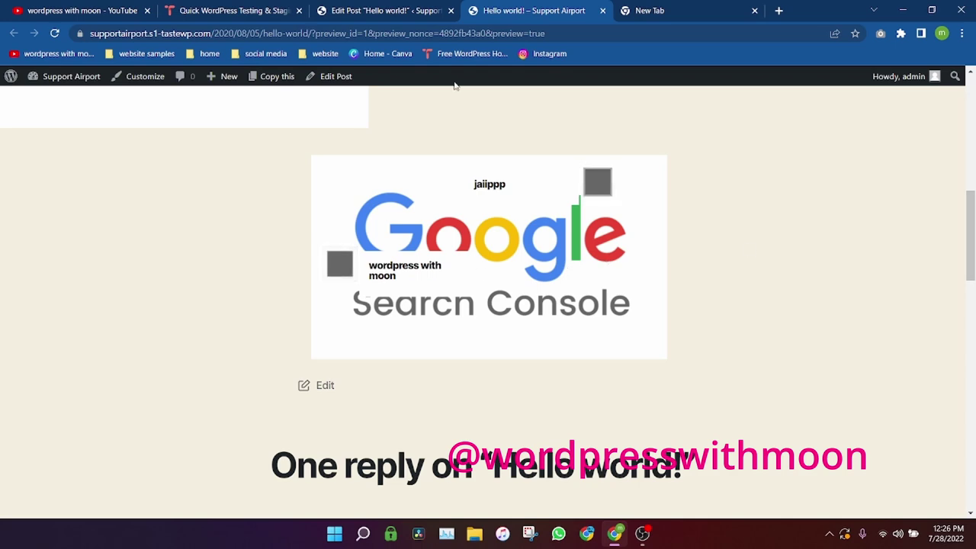
pyautogui.click(235, 10)
pyautogui.click(76, 10)
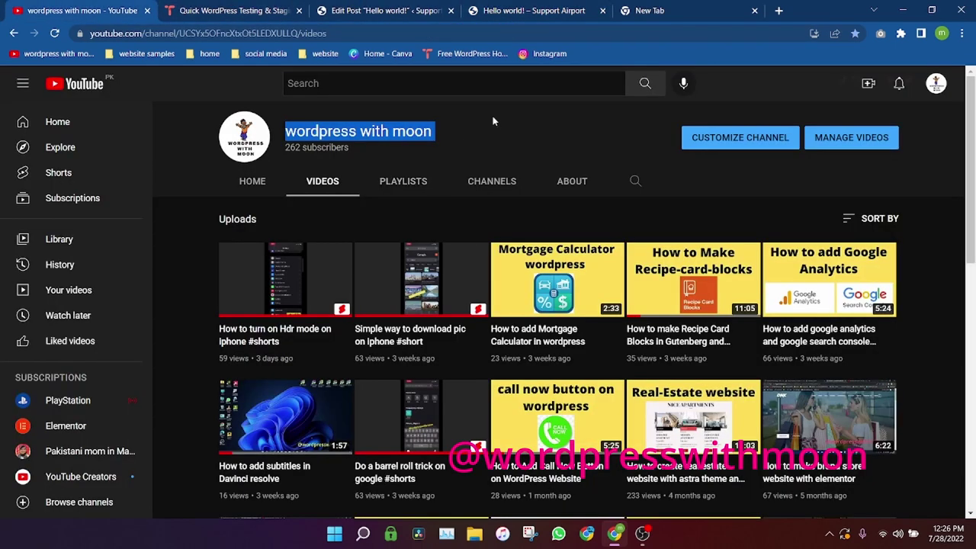